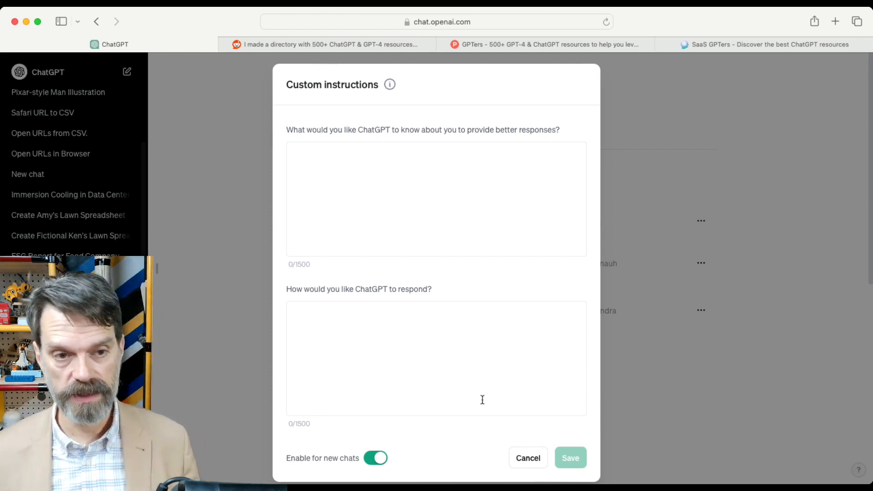
# Dismiss the custom instructions without saving, reload the GPT list, and examine the GPTs made by OpenAI, including the additional entries.
pyautogui.click(531, 459)
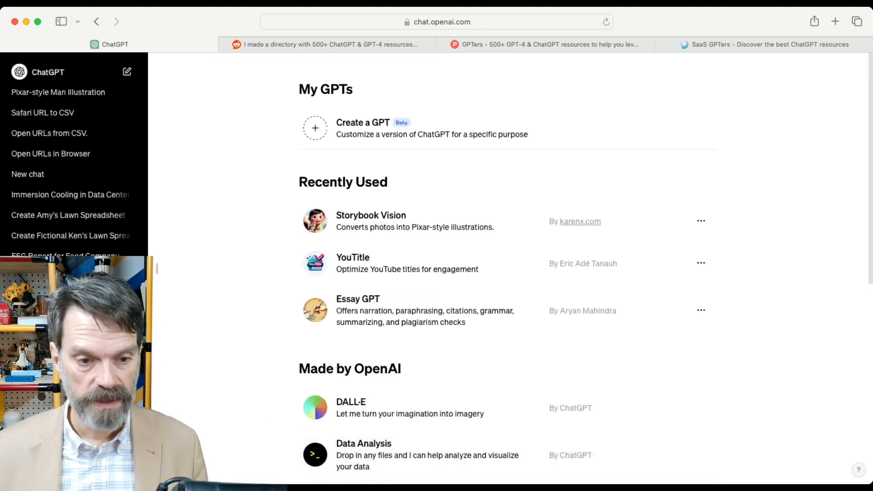
pyautogui.press('super+r')
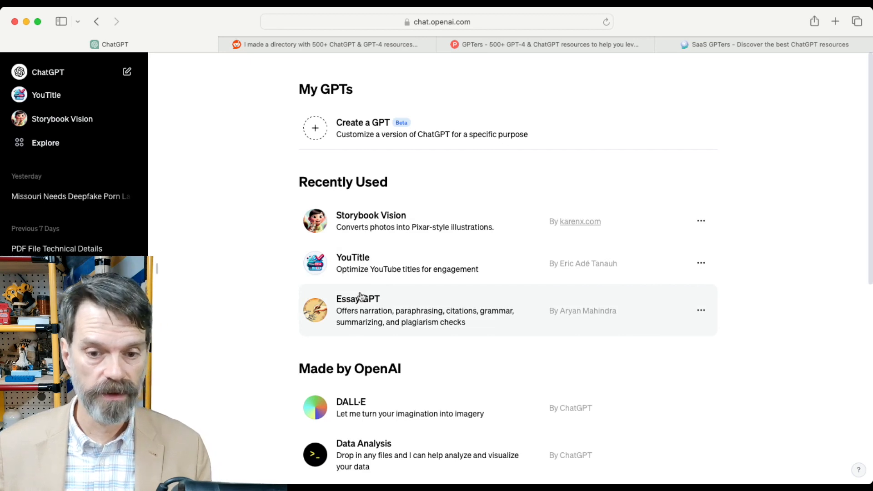
pyautogui.scroll(-3, 360, 296)
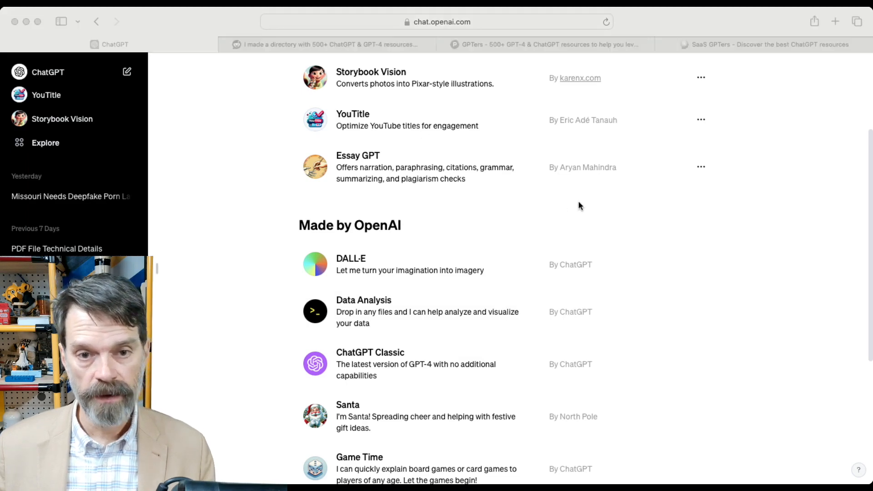
pyautogui.click(700, 274)
pyautogui.scroll(-1, 508, 314)
pyautogui.scroll(-5, 508, 314)
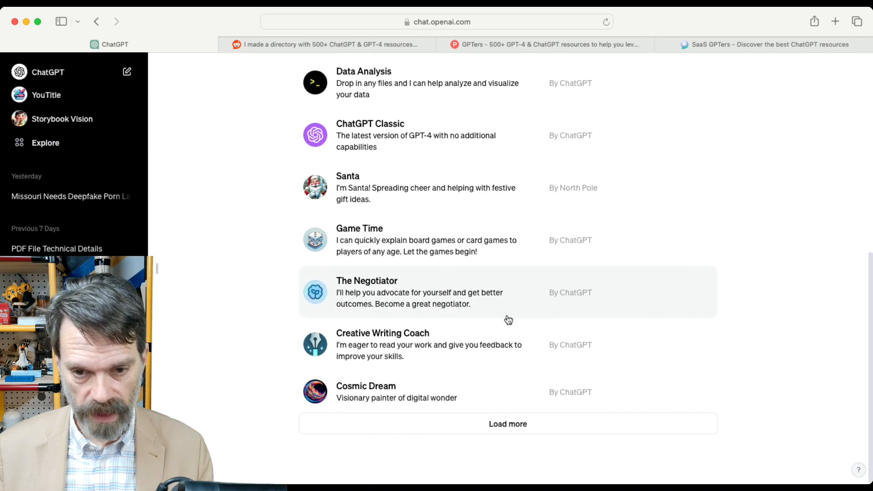
pyautogui.click(506, 418)
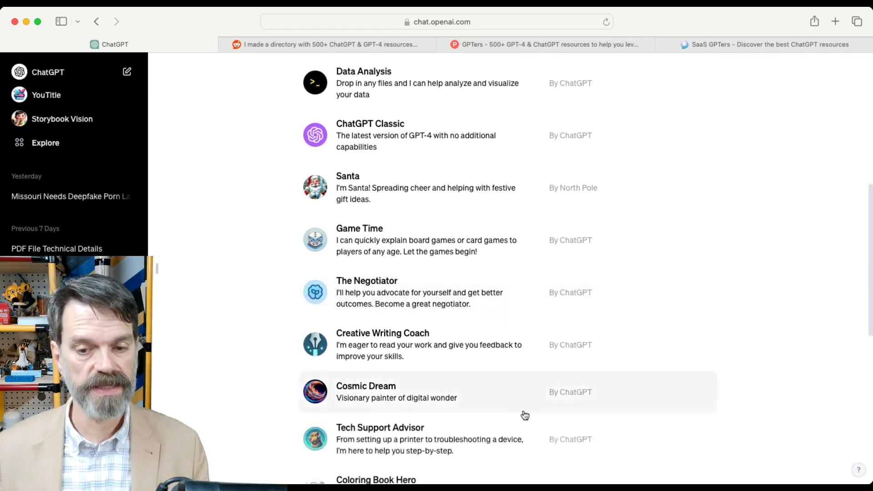
pyautogui.scroll(-6, 523, 376)
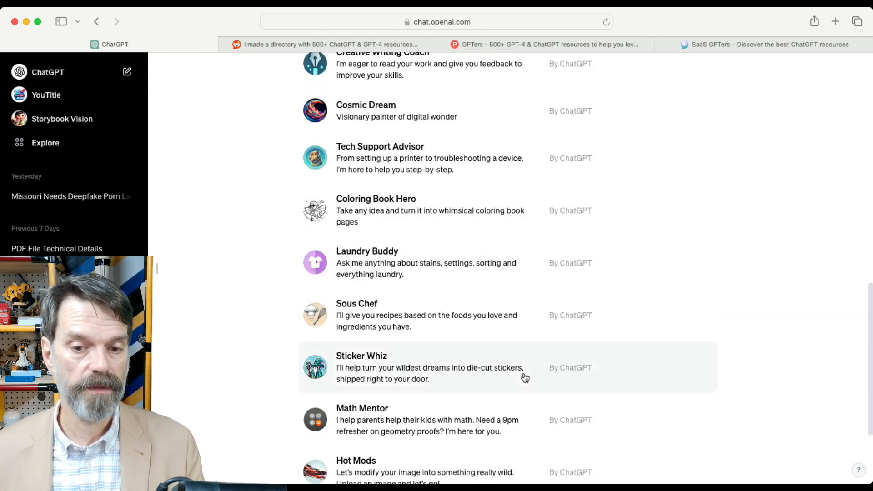
pyautogui.scroll(-3, 525, 378)
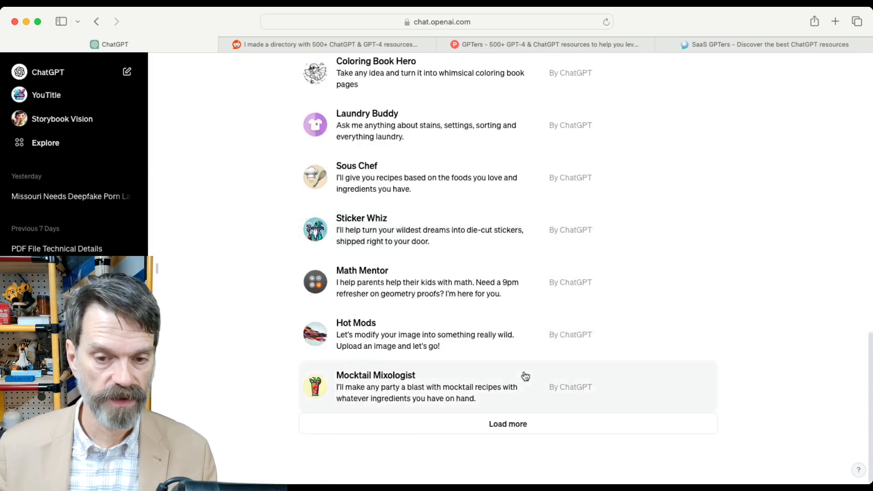
pyautogui.scroll(11, 525, 377)
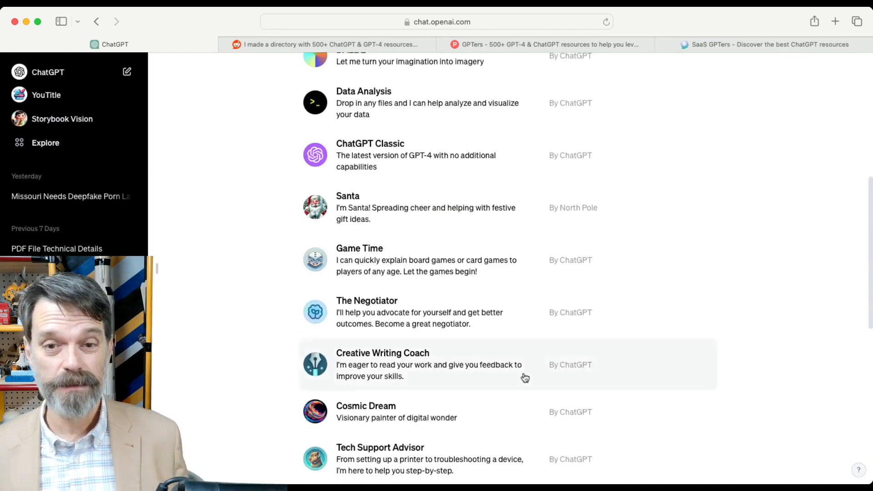
pyautogui.scroll(6, 526, 378)
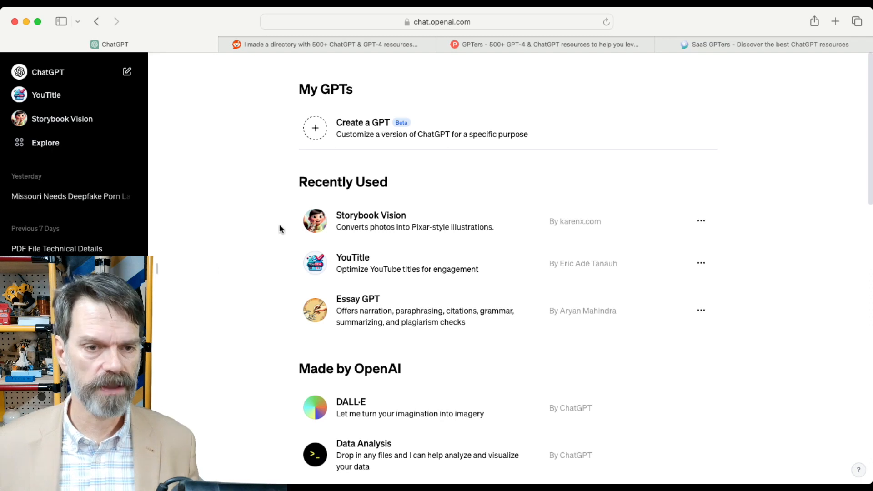
# Create a new GPT by asking for memos from a faculty member to administrator in the style of the book "Dear Committee Members" by Julie Schumacher.
pyautogui.click(318, 134)
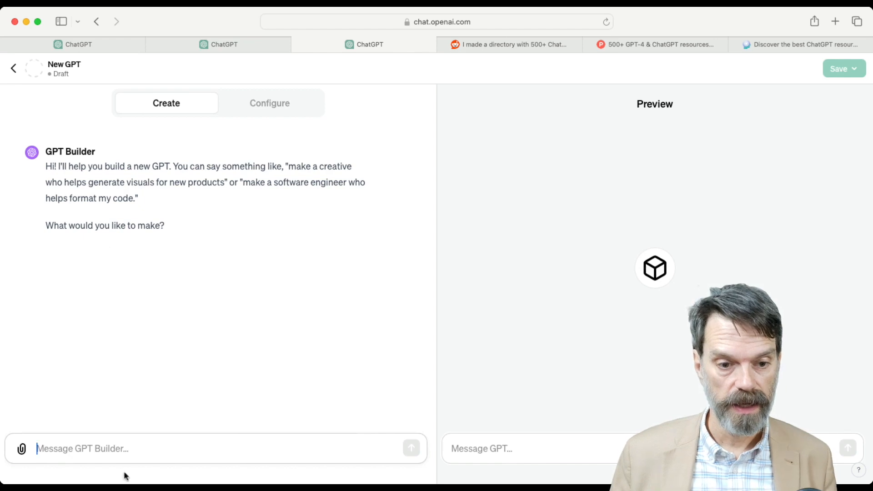
pyautogui.write('I would')
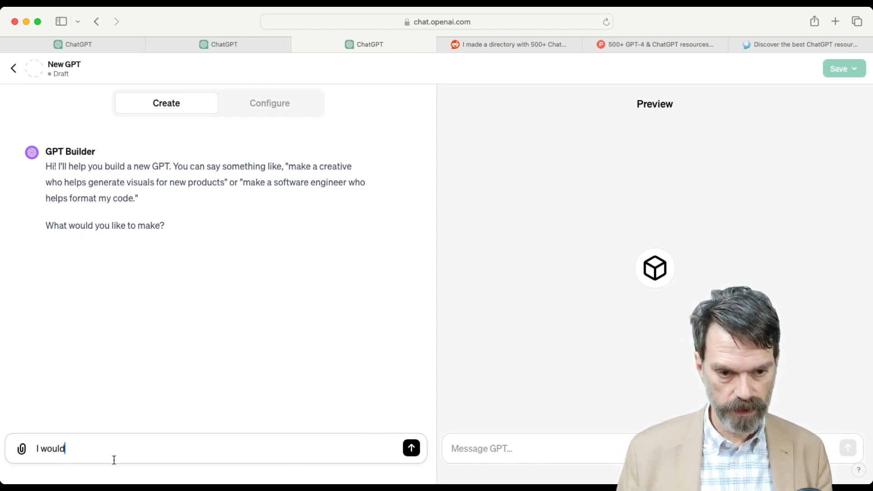
pyautogui.write(' like you to')
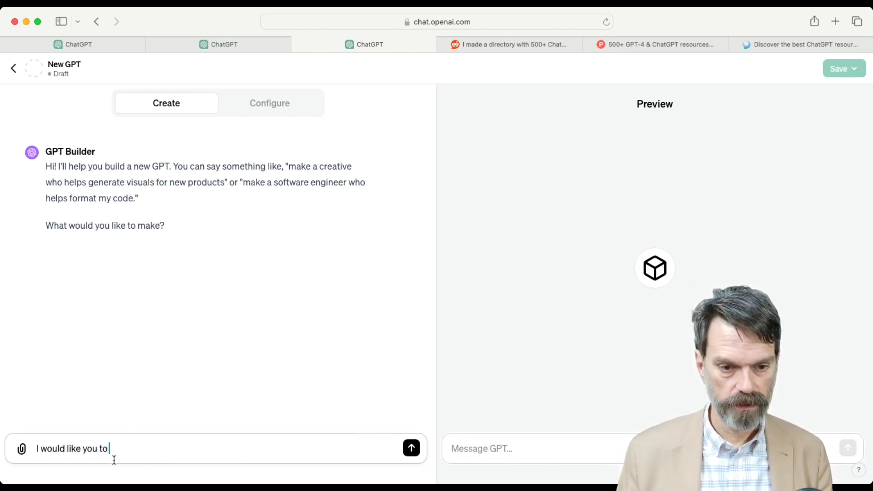
pyautogui.write(' rer')
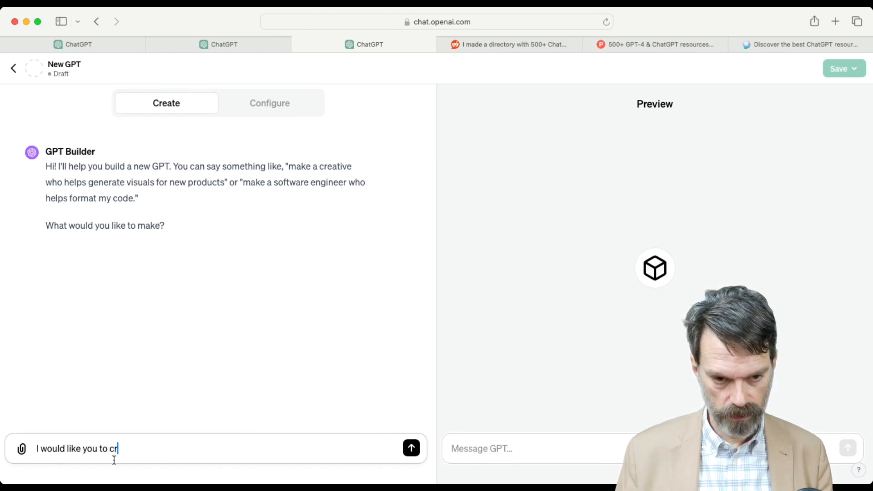
pyautogui.write('eate memo')
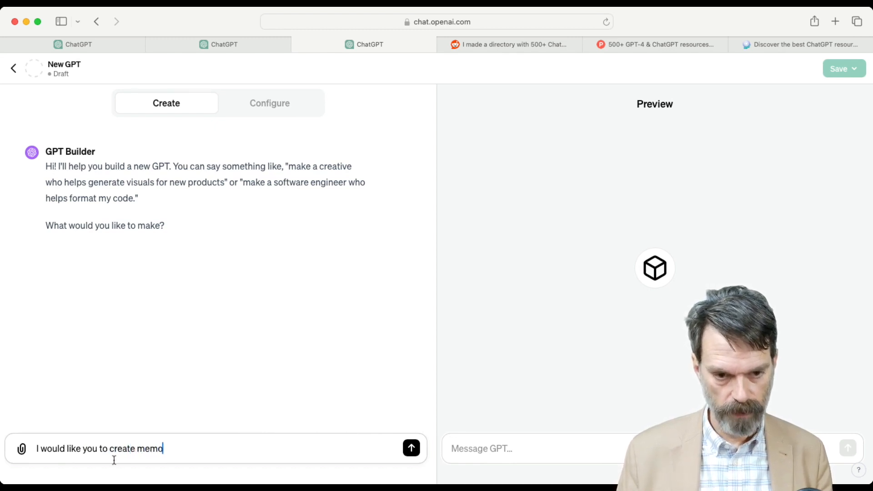
pyautogui.write('s from a facul')
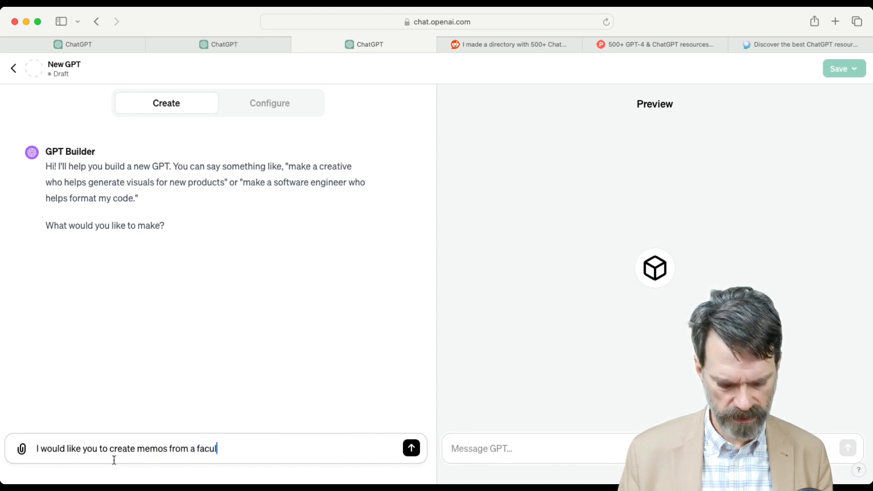
pyautogui.write('ty member to')
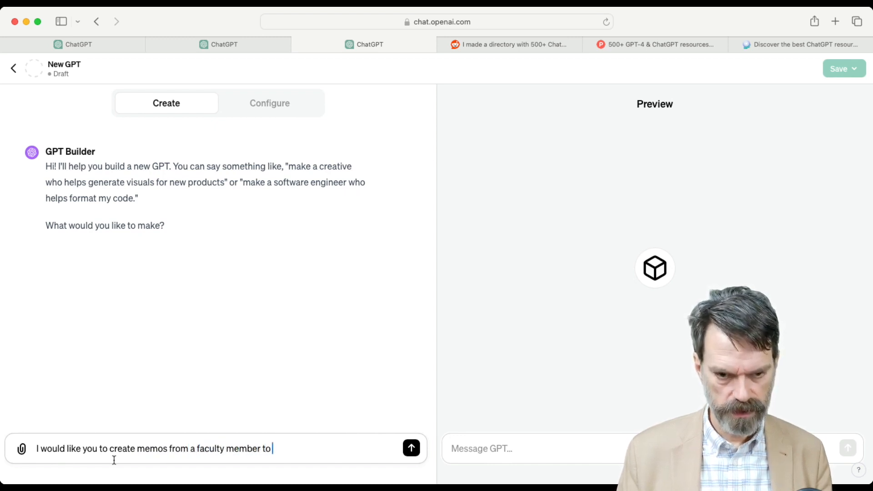
pyautogui.write(' a')
pyautogui.write('dm')
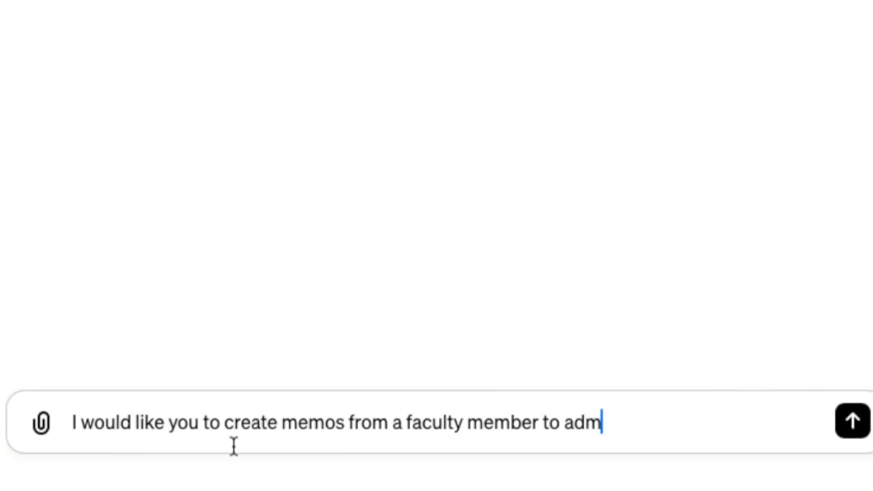
pyautogui.write('inistrator')
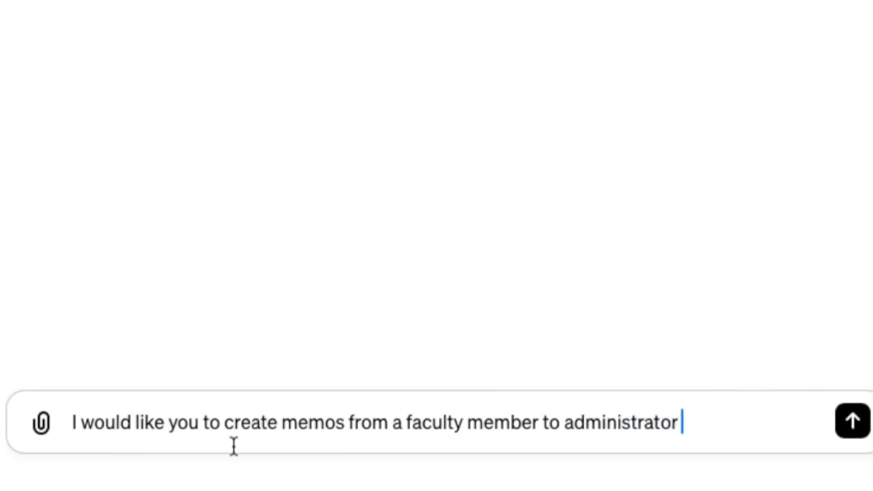
pyautogui.write('n the style of the book "Dear Committee Members" by Julie Schumacher.')
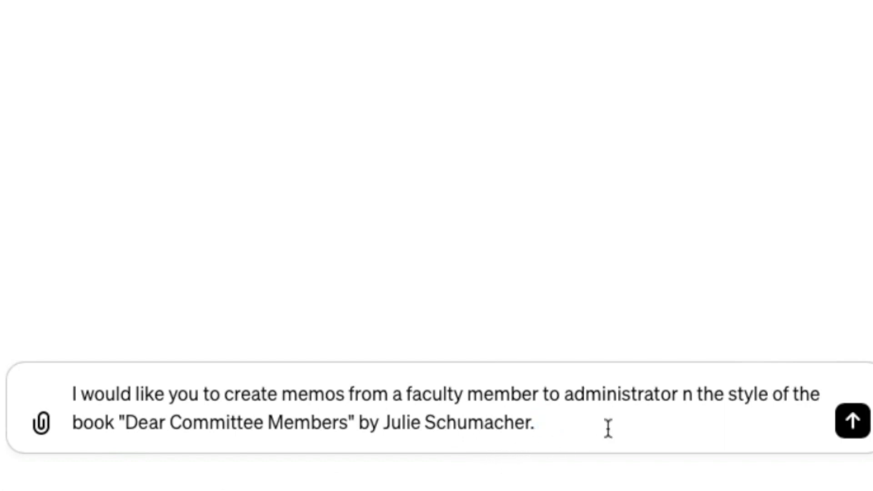
pyautogui.click(679, 395)
pyautogui.write('i')
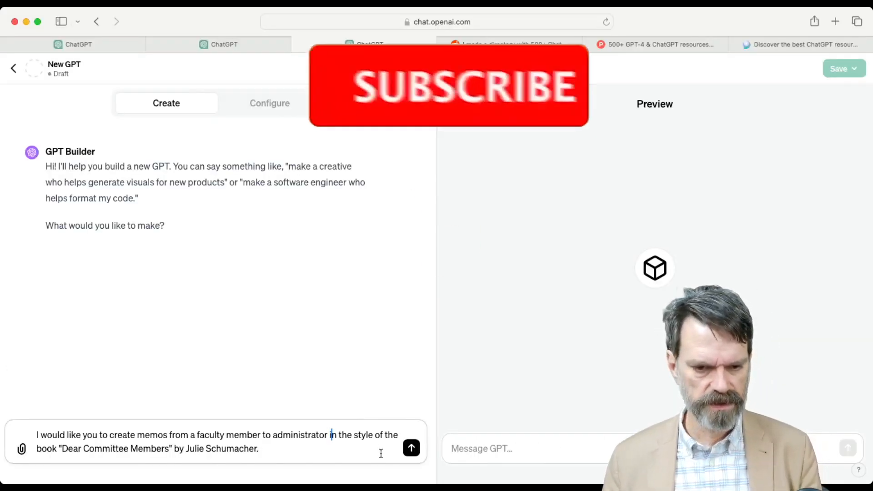
pyautogui.click(411, 448)
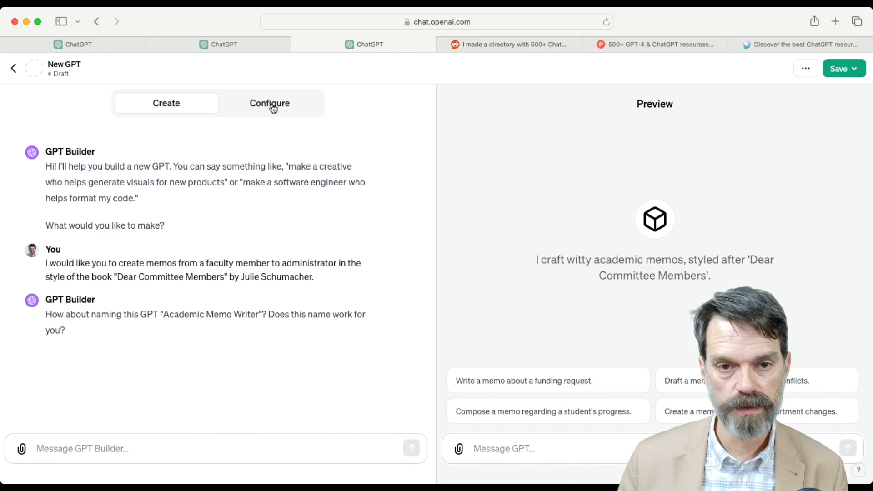
# Name the new GPT "Dear Committee" in its configuration.
pyautogui.click(273, 107)
pyautogui.click(88, 214)
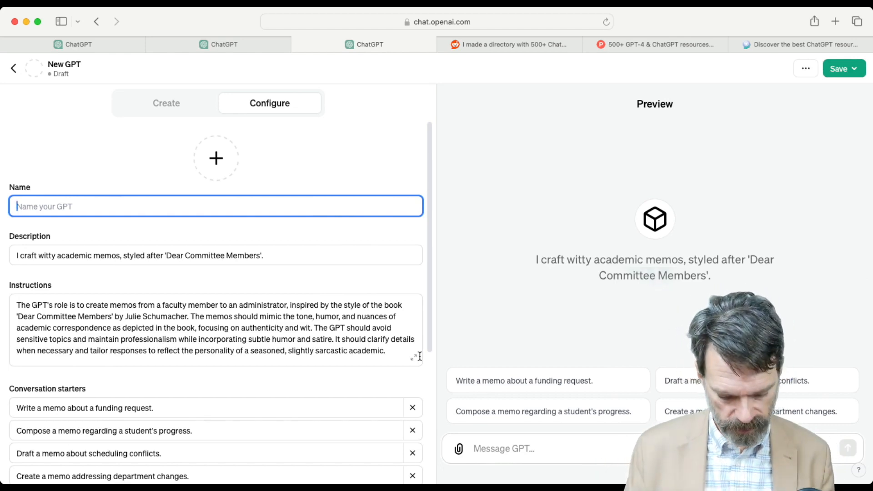
pyautogui.write('Dear Committee')
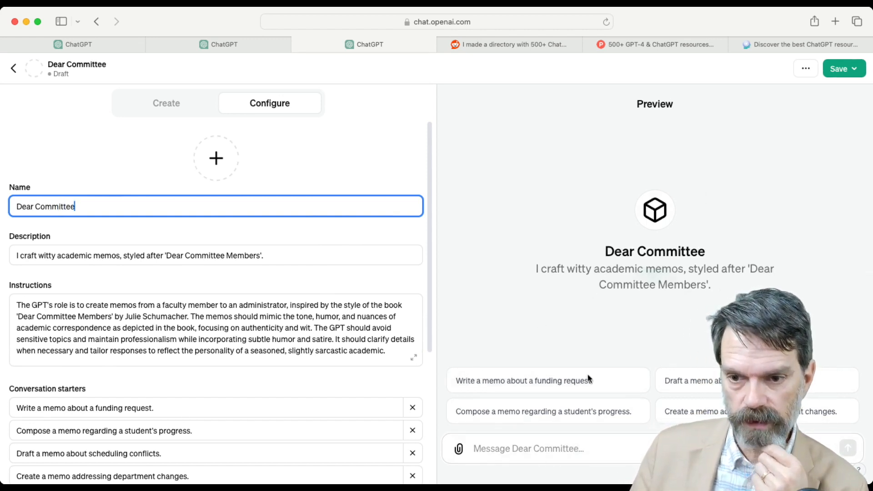
# Test the GPT in its preview by requesting a memo to the department chair about a new box of pencils, and read the reply.
pyautogui.click(532, 450)
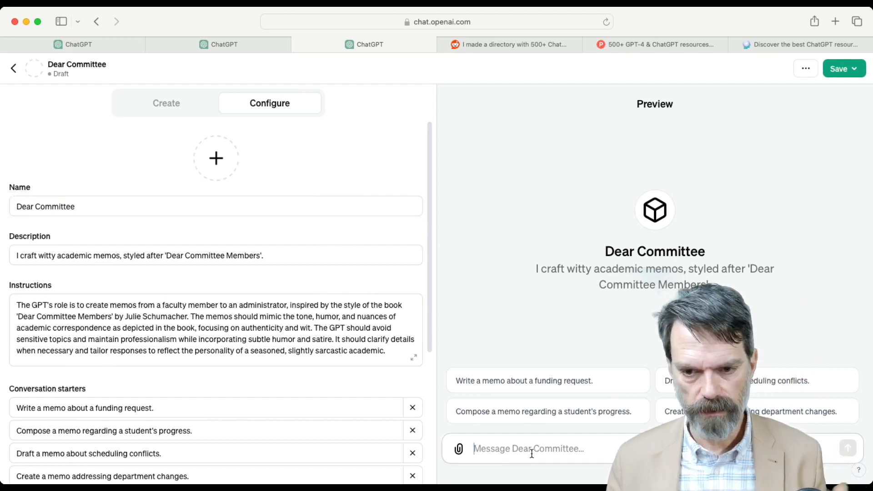
pyautogui.write('Write a memo to my department chair')
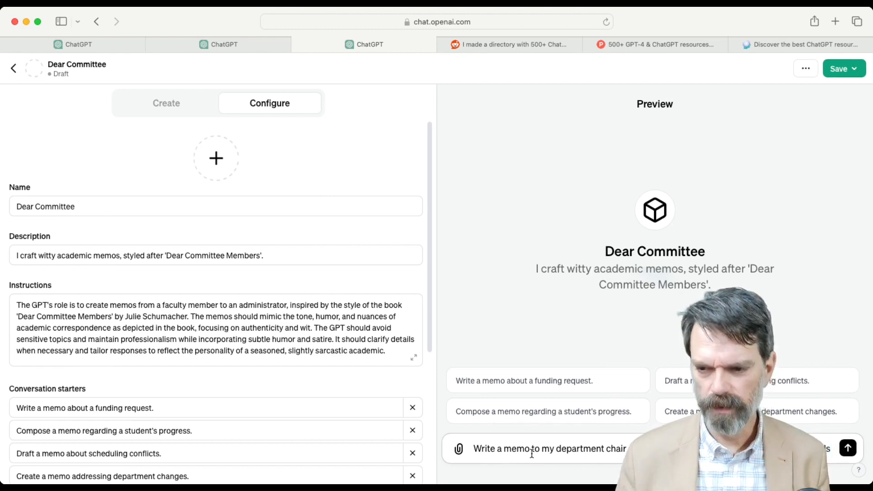
pyautogui.click(848, 449)
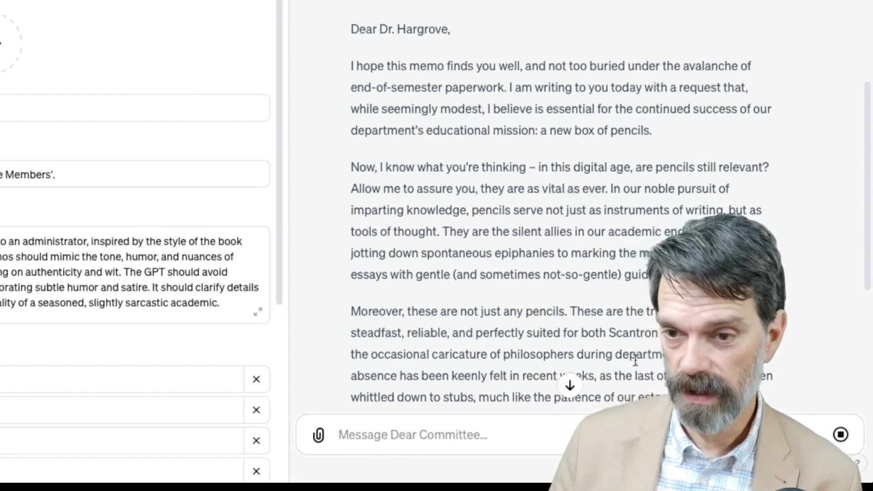
pyautogui.scroll(-4, 639, 345)
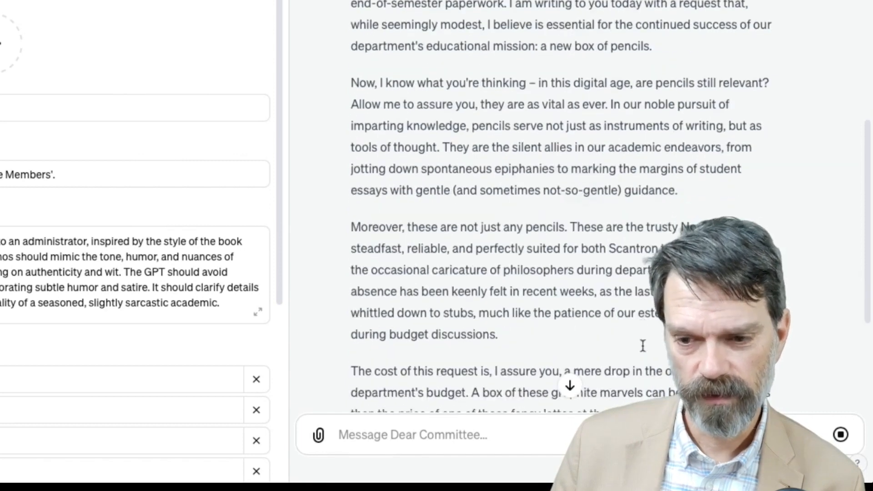
pyautogui.scroll(-2, 642, 331)
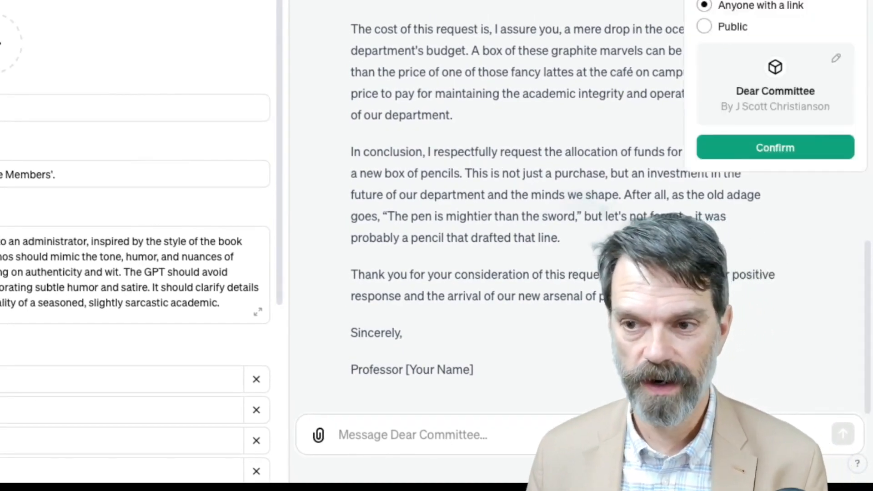
# Publish the Dear Committee GPT with its sharing option set to Public.
pyautogui.click(704, 27)
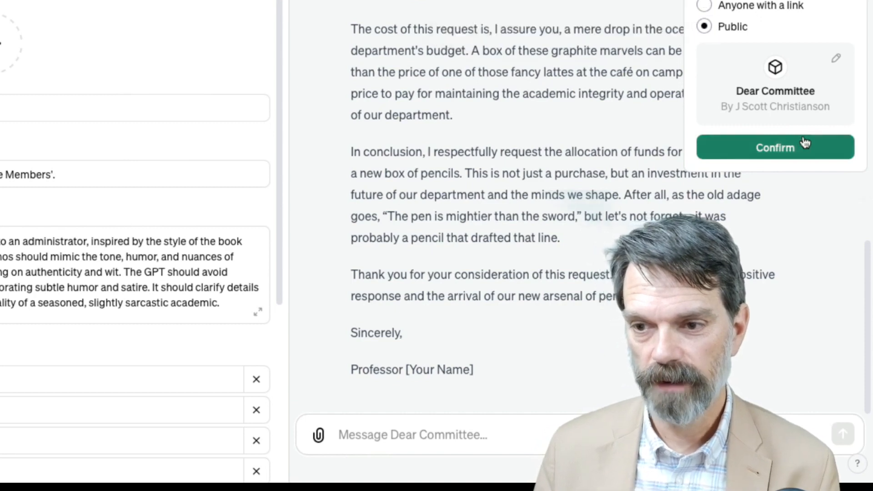
pyautogui.click(806, 148)
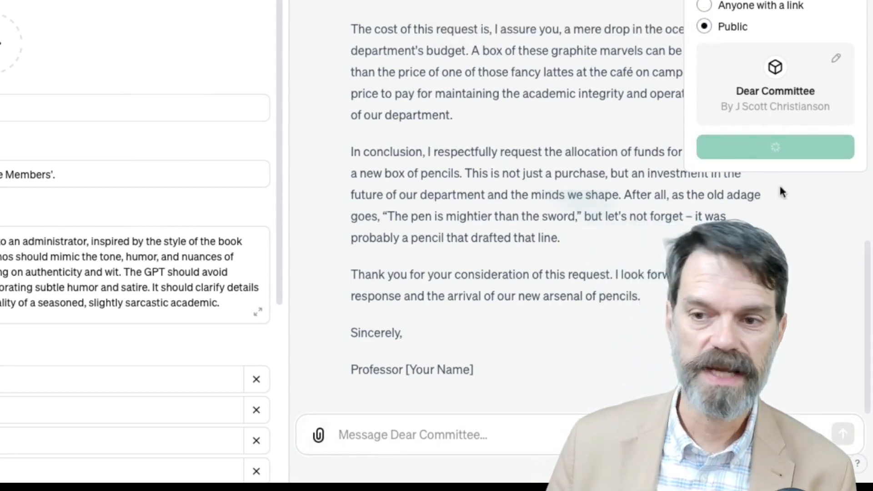